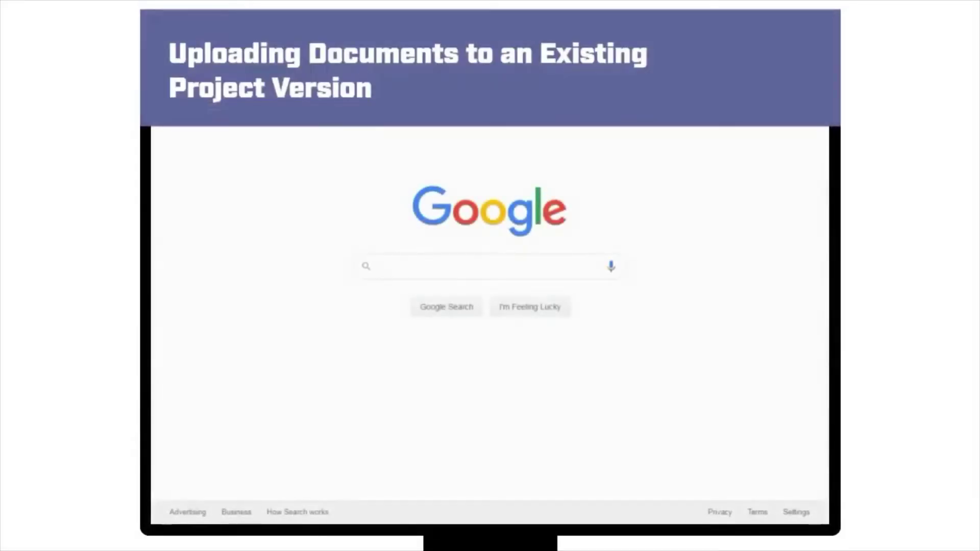
left_click(349, 64)
type("www")
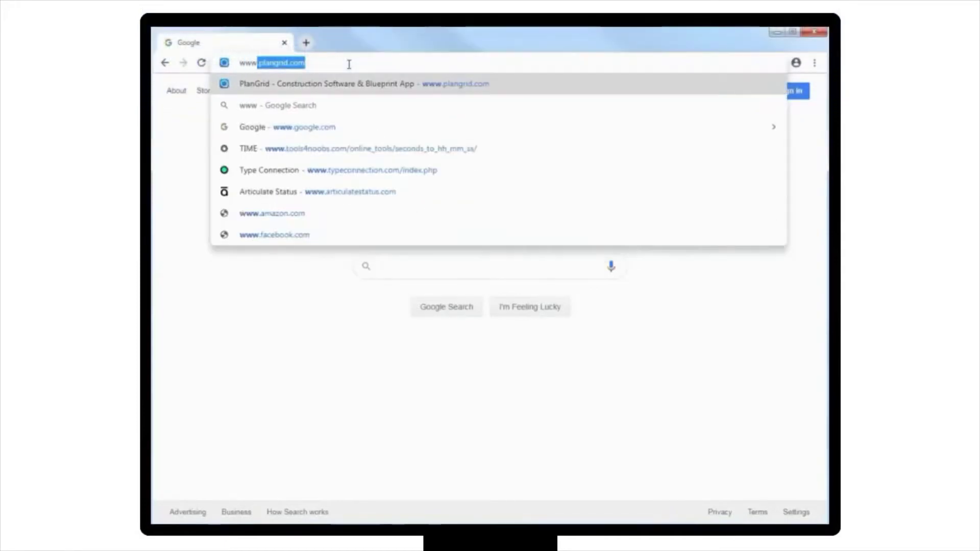
type(".plangrid.")
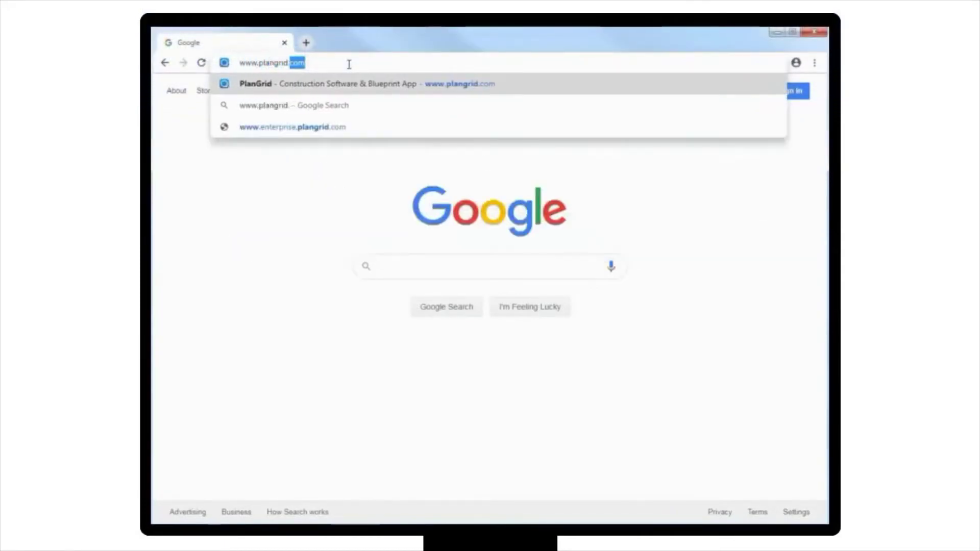
type("com")
key("Return")
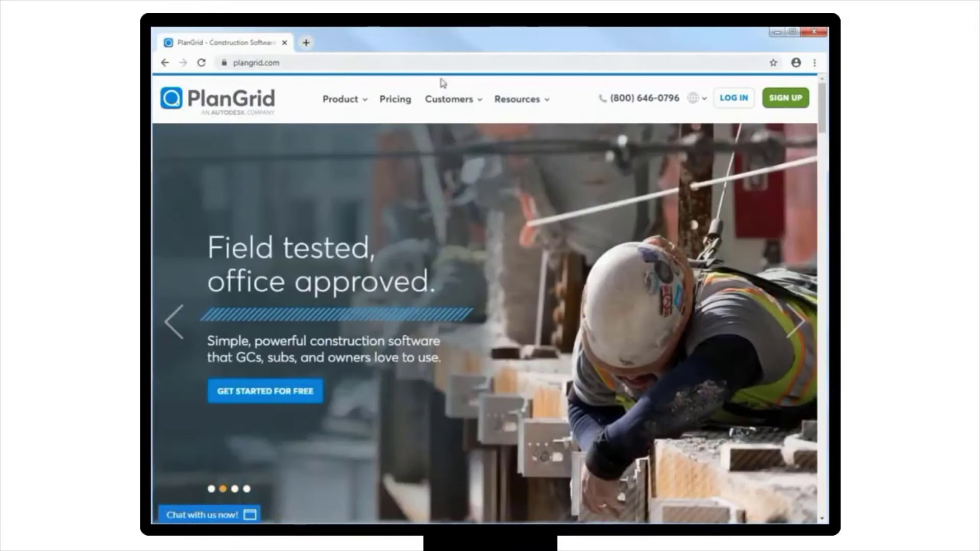
- Log in with the account e-mail and password, then search projects for 'Rte'
left_click(735, 99)
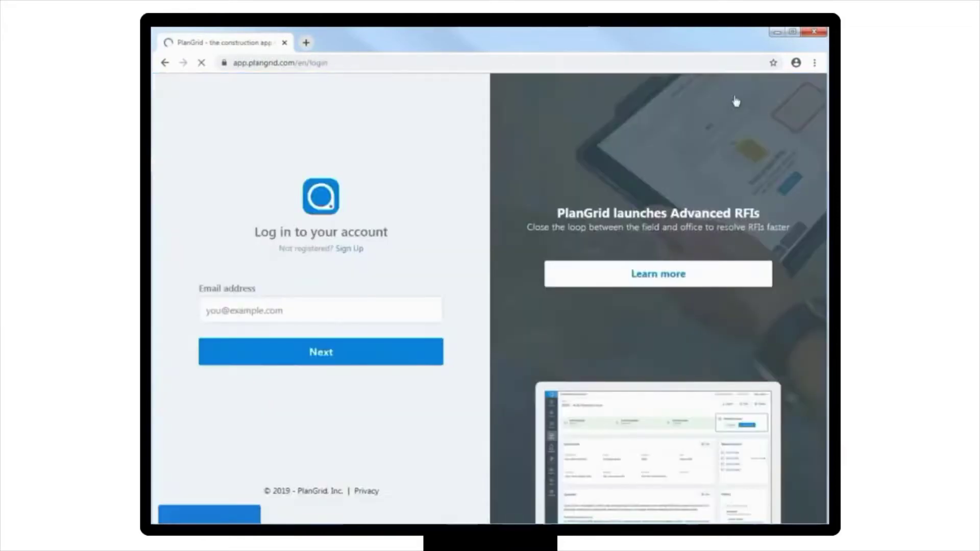
left_click(350, 303)
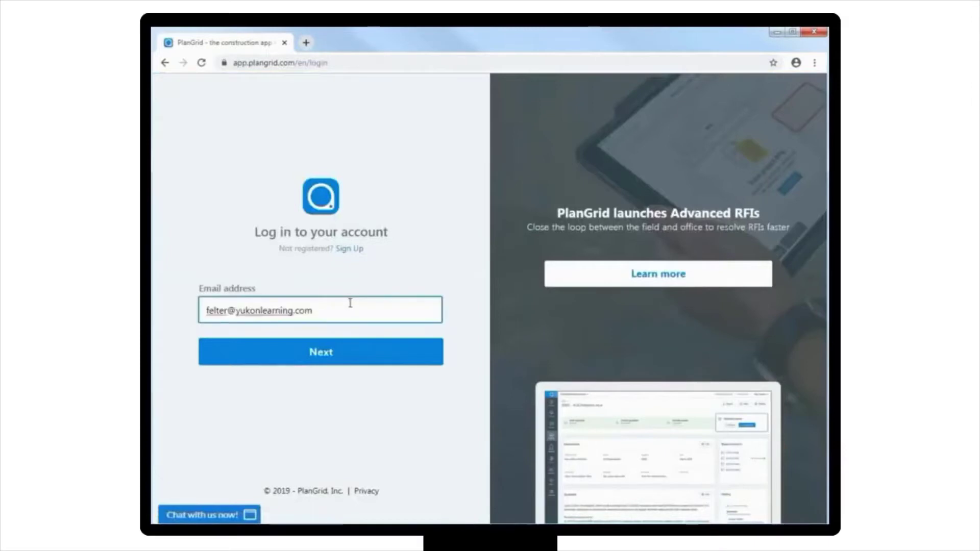
left_click(368, 350)
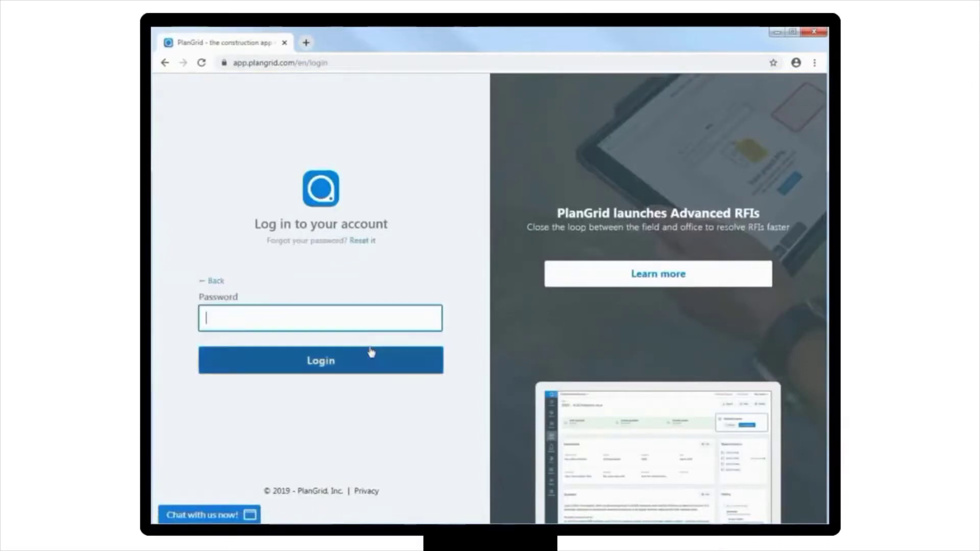
type("********")
left_click(371, 352)
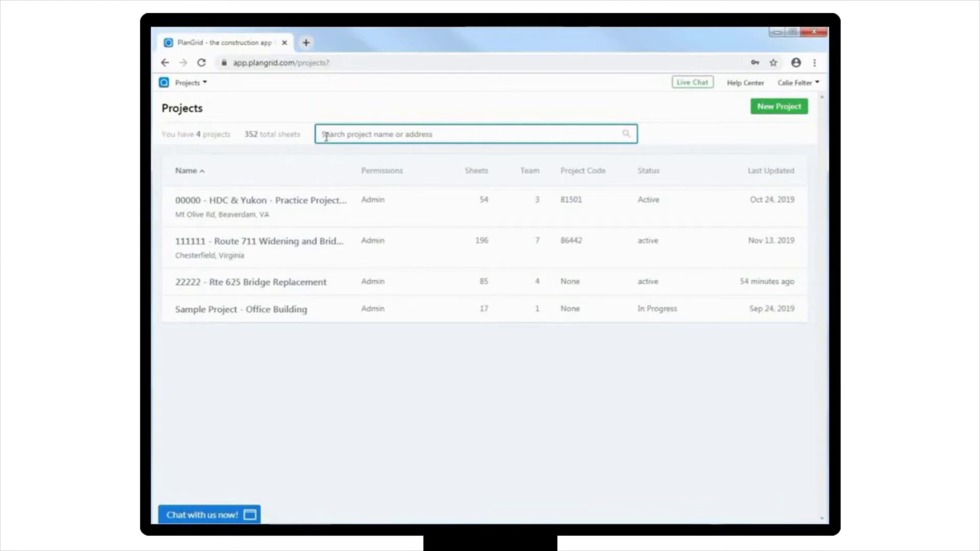
type("Rte")
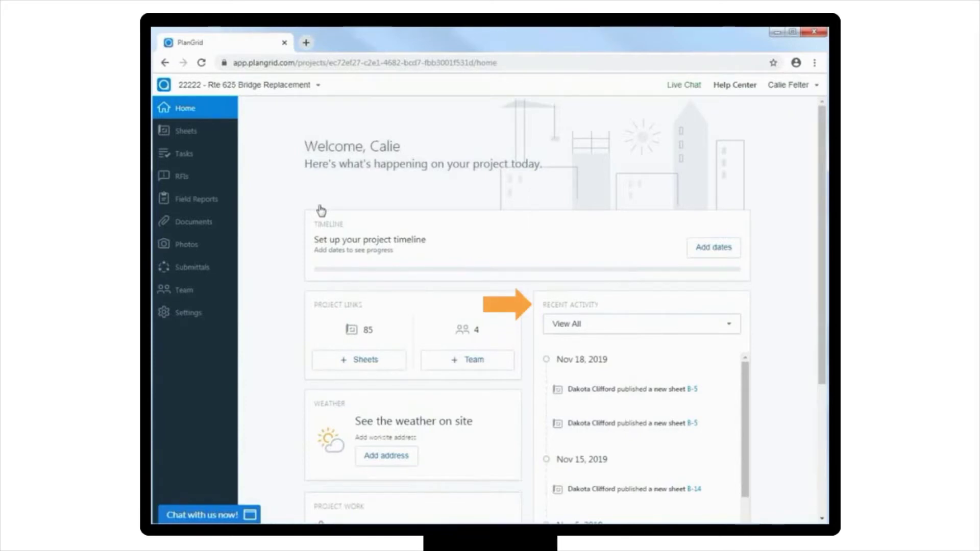
- Scroll the Rte 625 Bridge Replacement home page to see recent activity and team update status
scroll(321, 210, "down", 4)
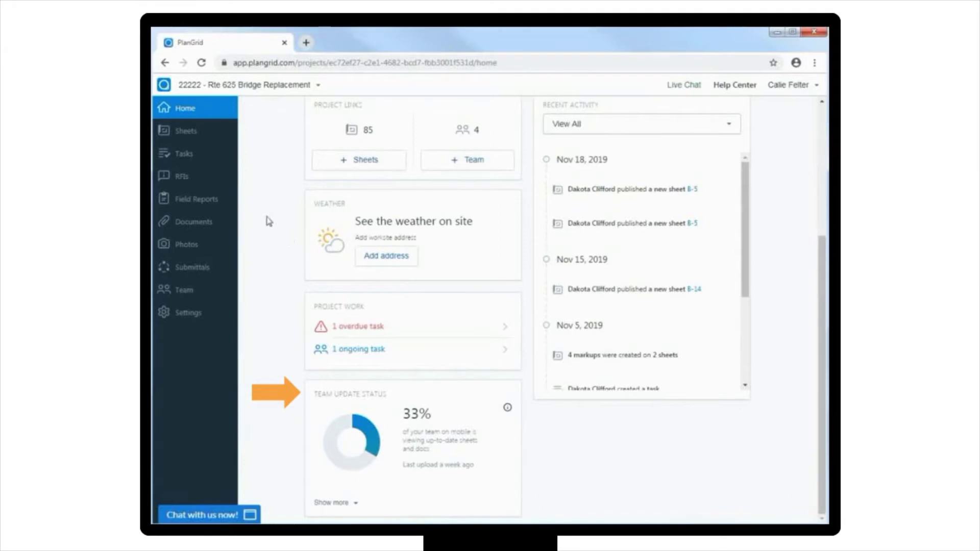
- Filter the project's sheets by the bridge tag and start a new sheet upload
left_click(198, 137)
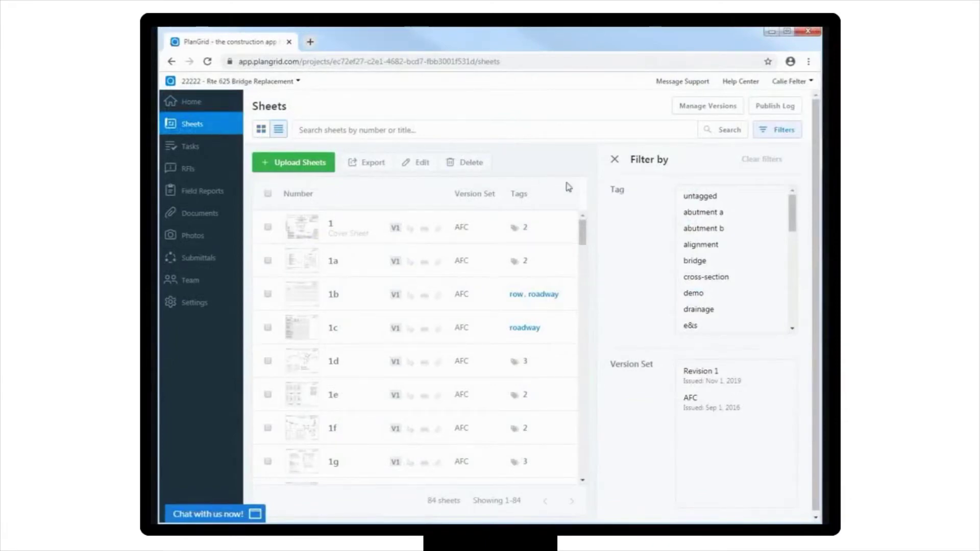
left_click(701, 263)
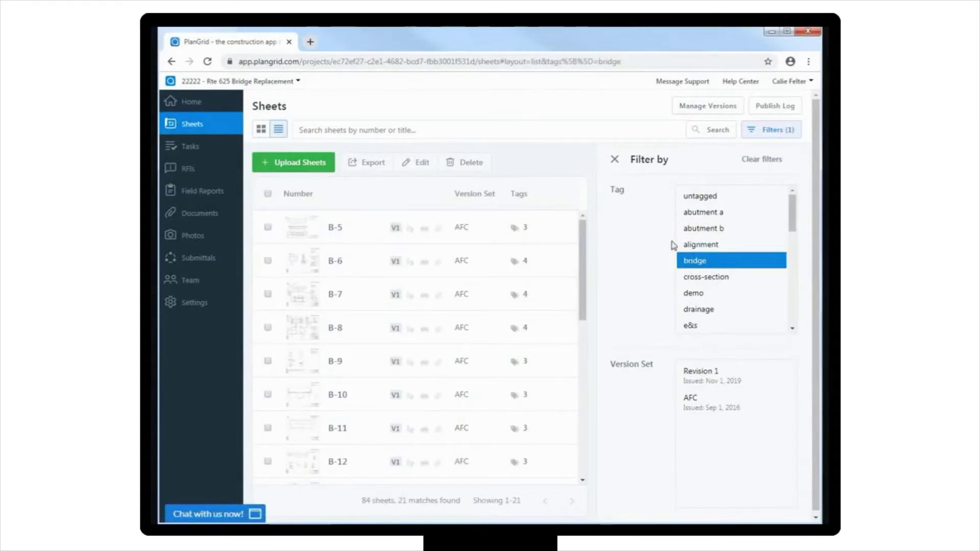
left_click(294, 164)
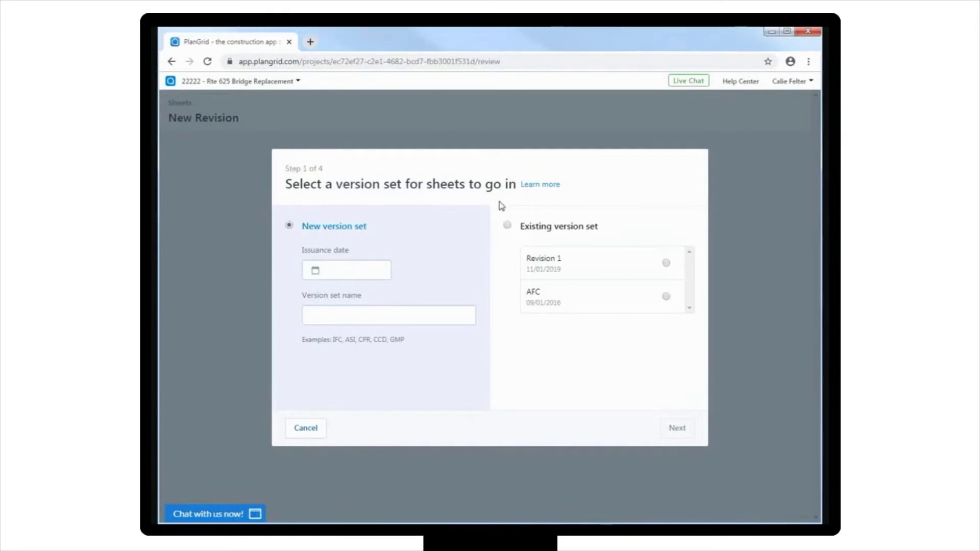
- Pick Existing version set with AFC as the destination for the uploaded sheets
left_click(508, 225)
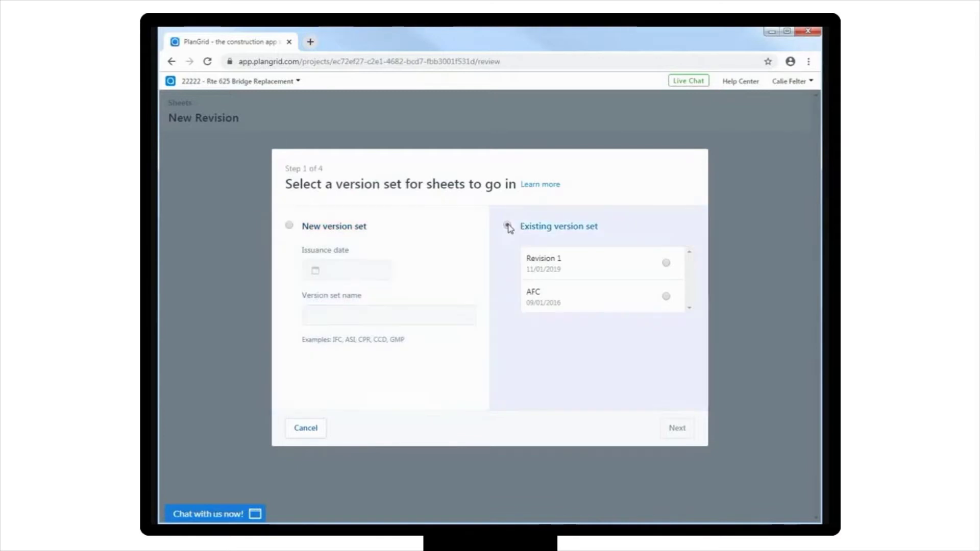
left_click(666, 297)
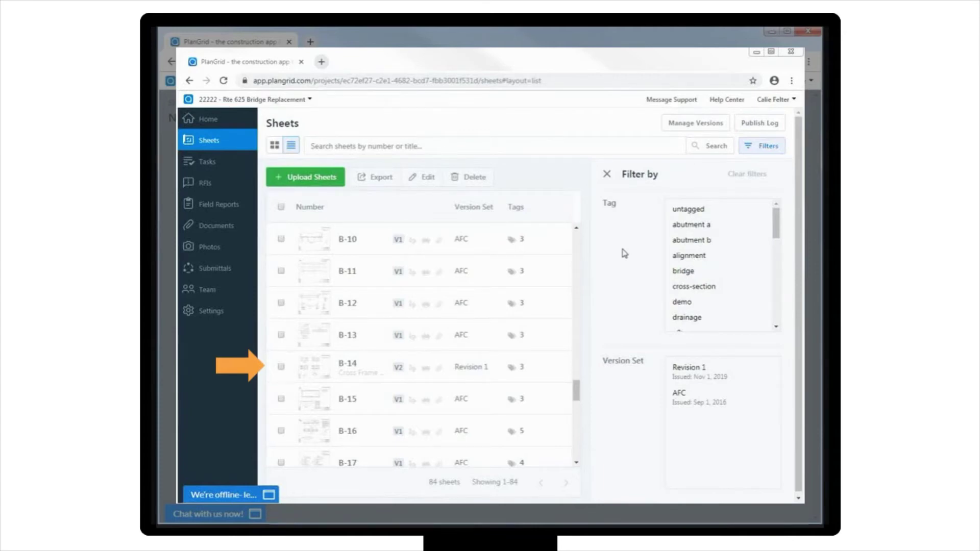
- Filter sheets to the bridge tag and AFC version set, then open sheet B-14
left_click(681, 272)
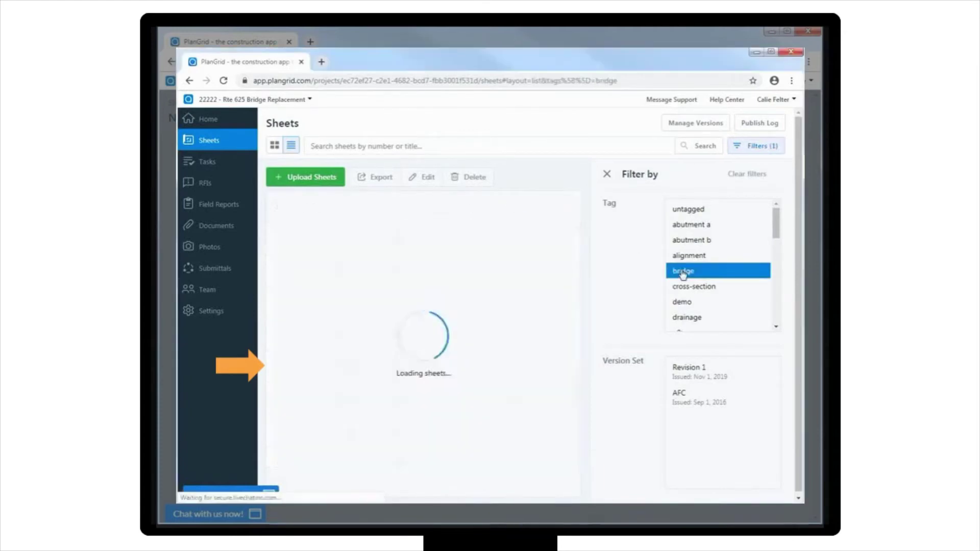
left_click(697, 396)
left_click(377, 368)
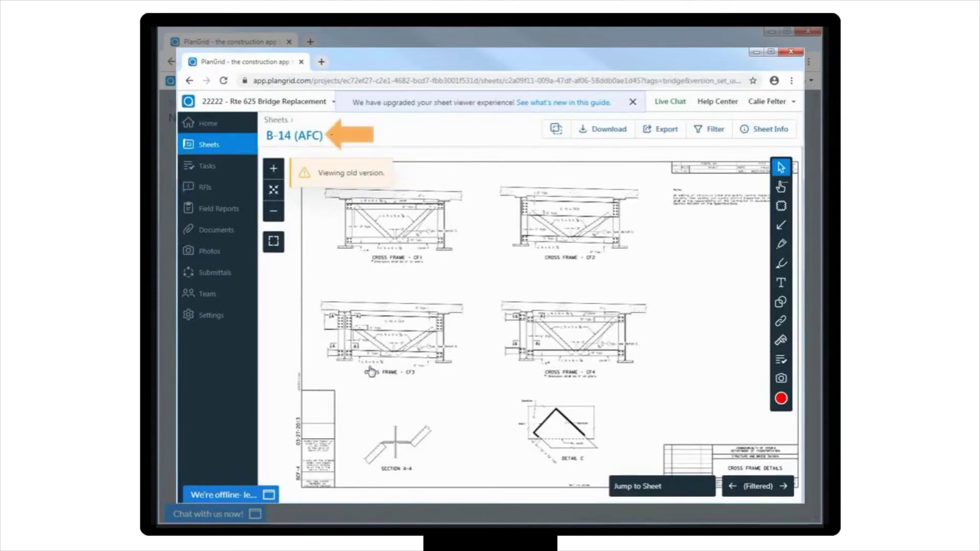
- Overlay B-14 against its Revision 1 and drag to fine-tune the alignment
left_click(554, 131)
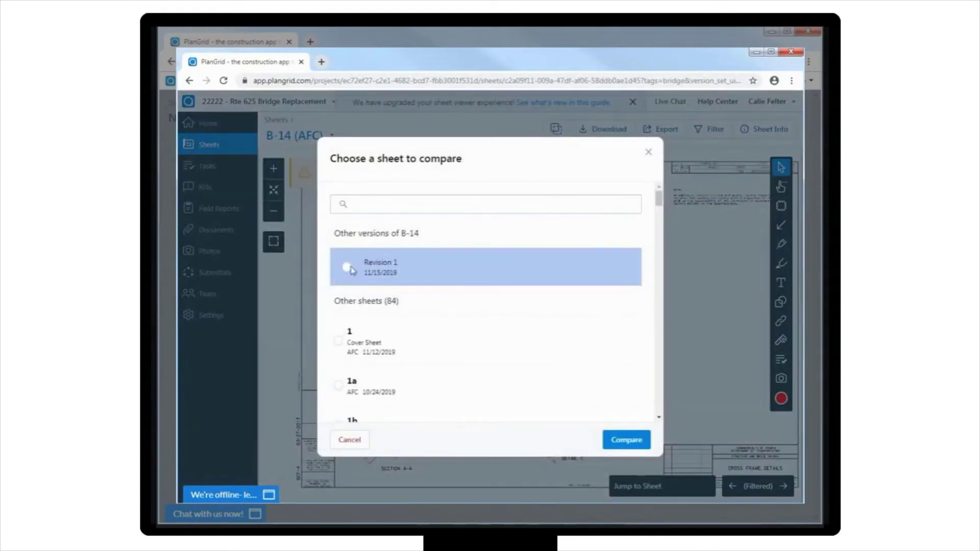
left_click(347, 268)
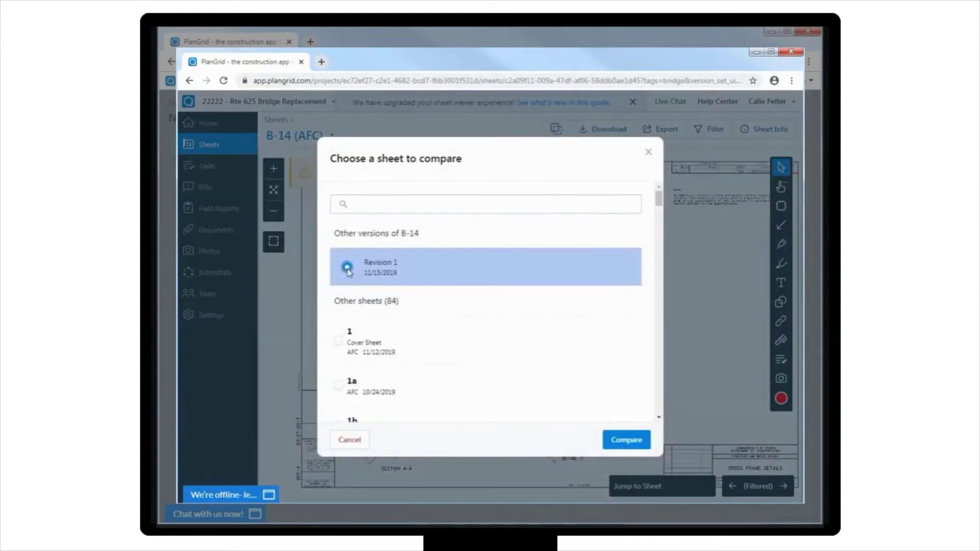
left_click(612, 444)
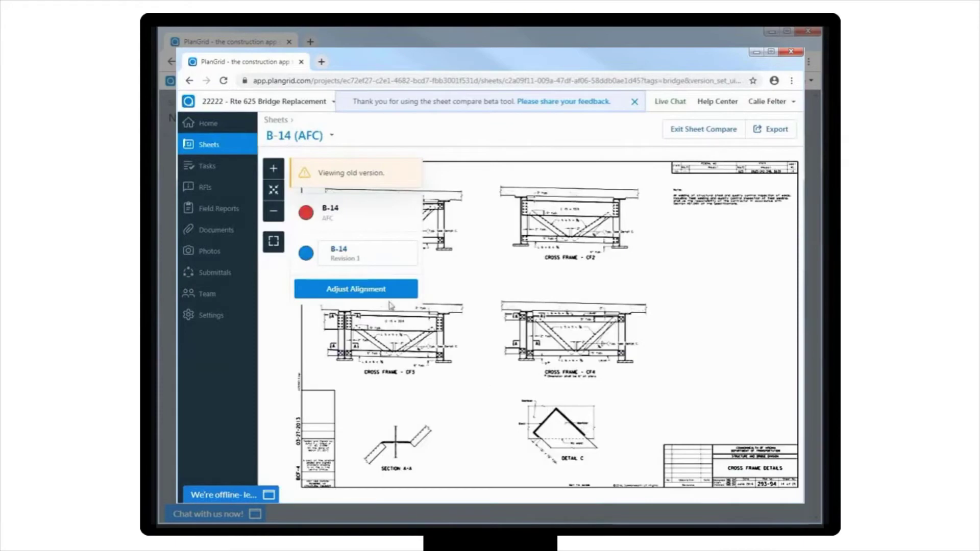
left_click(331, 290)
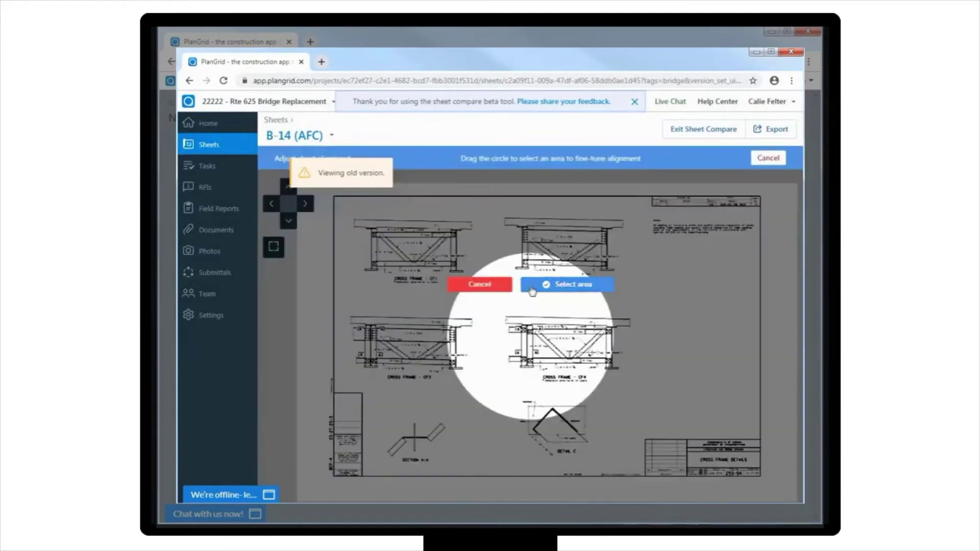
left_click(530, 284)
left_click_drag(530, 285, 520, 280)
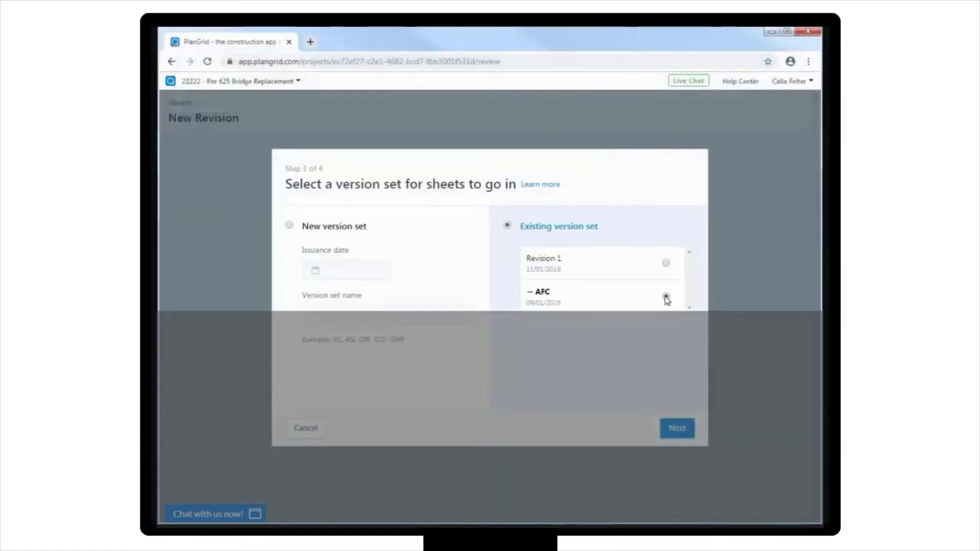
- Upload the four PDFs 293-94_001 through 293-94_004 from the computer into AFC
left_click(677, 427)
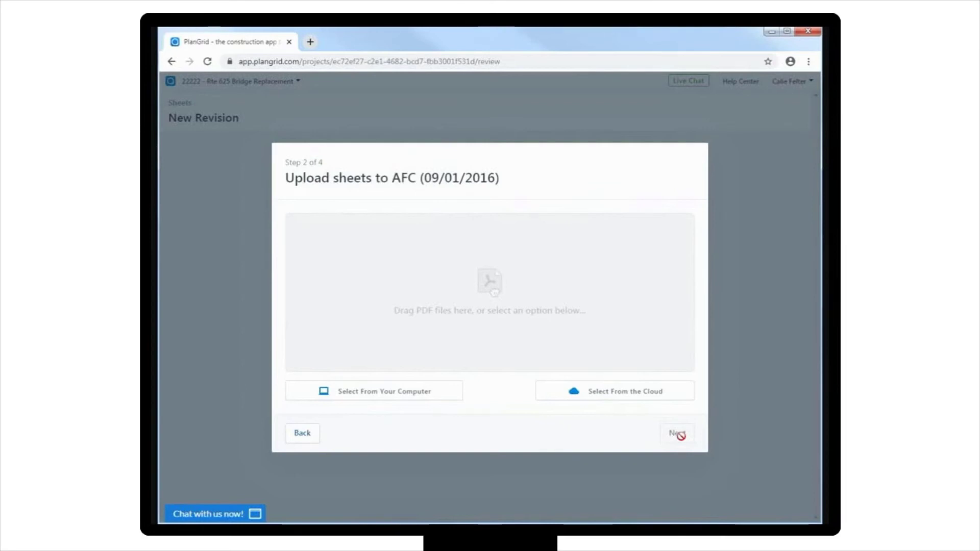
left_click(451, 393)
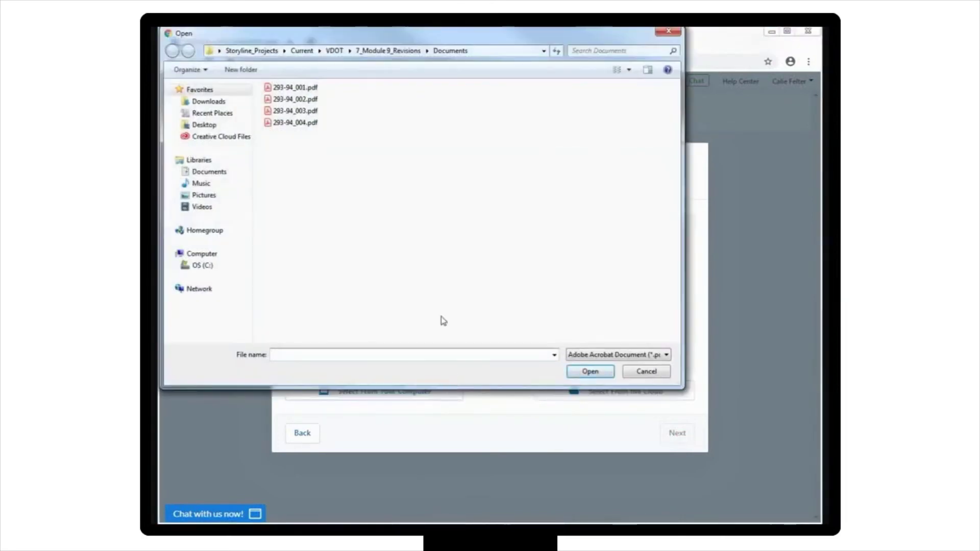
left_click(305, 89)
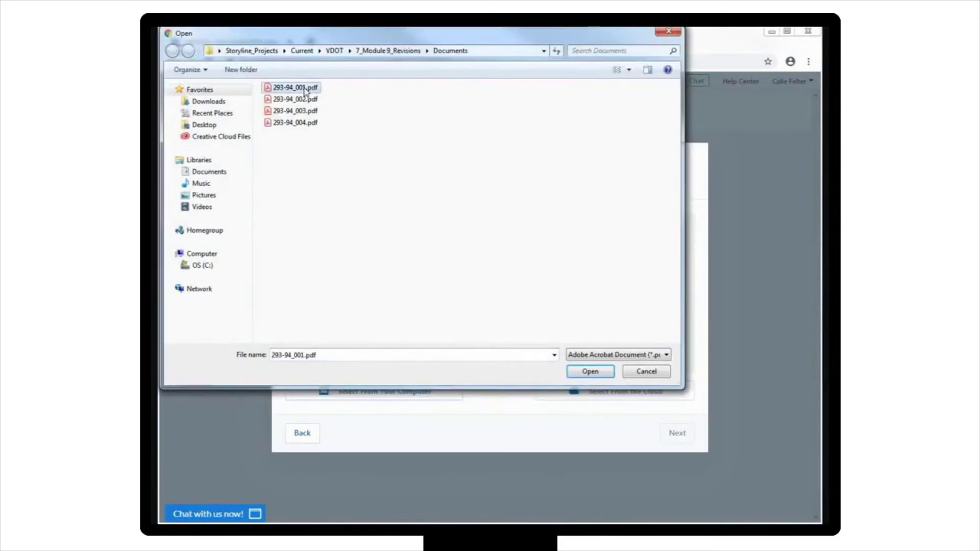
left_click(312, 123, "shift")
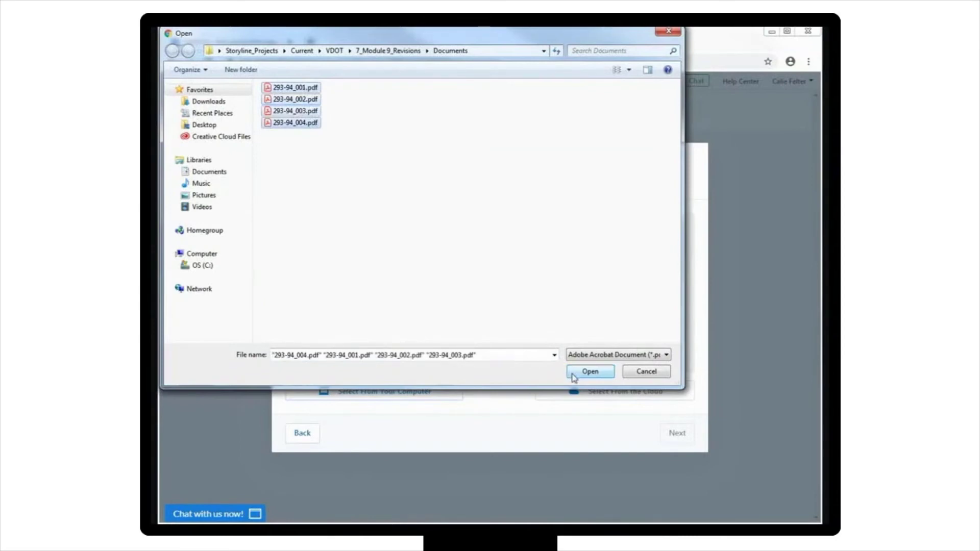
left_click(572, 376)
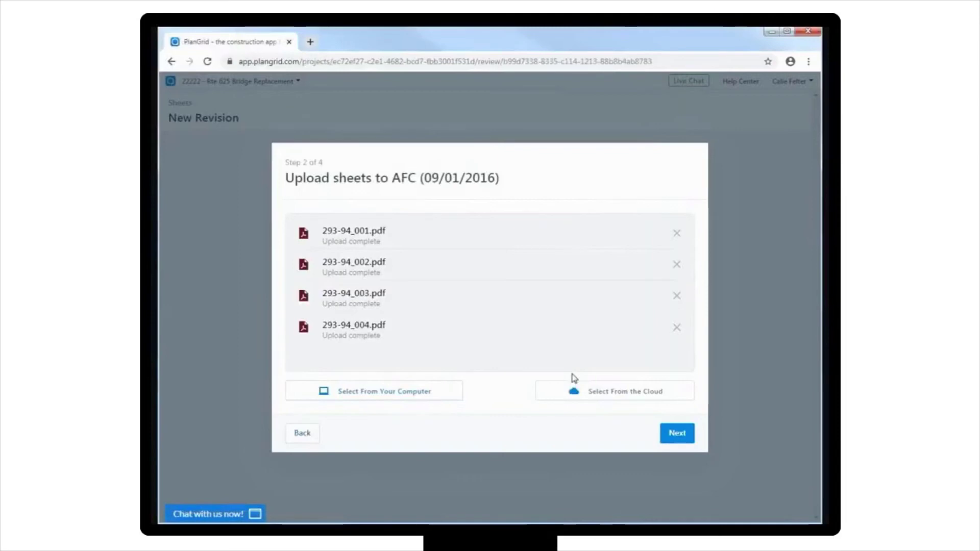
left_click(678, 437)
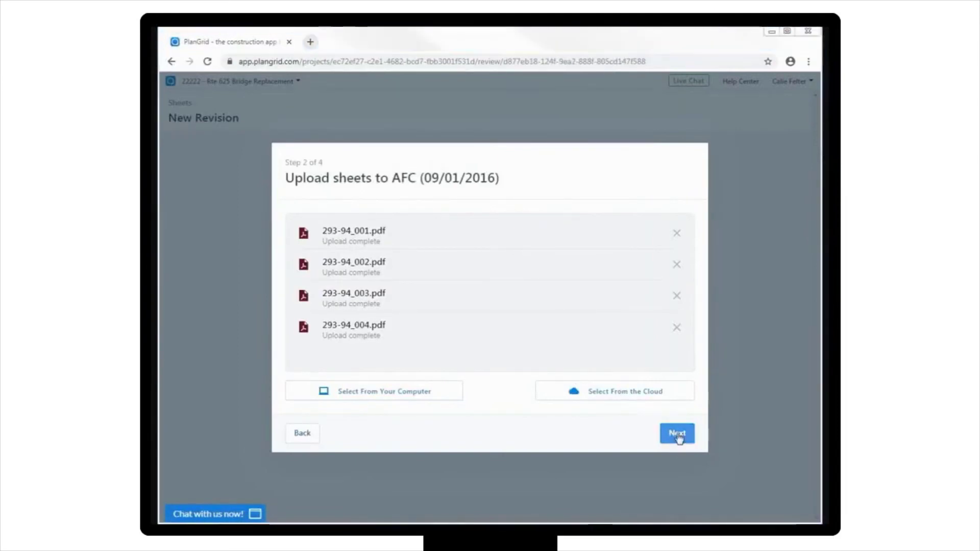
- Replace the first sheet's number MI.N.0FI-295 with TB-1 on the review step
left_click(678, 435)
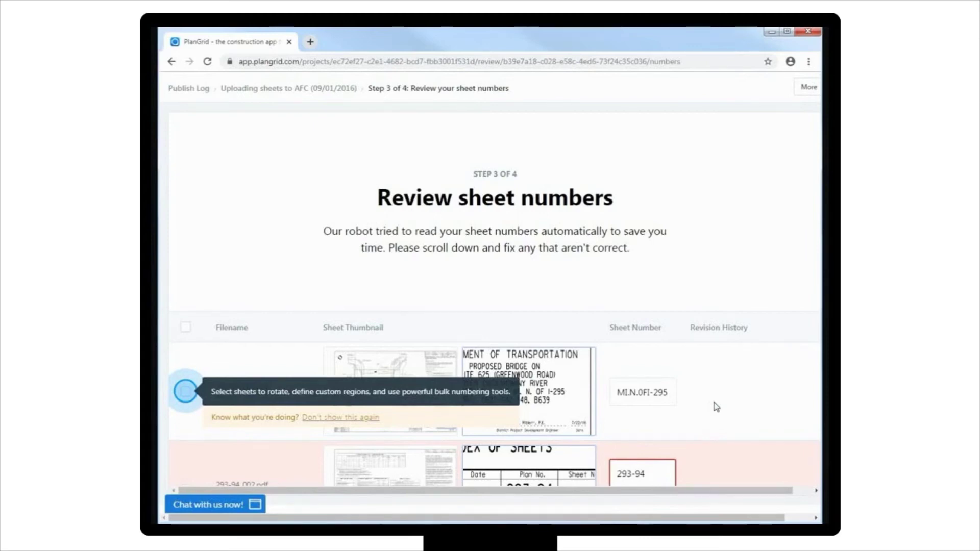
scroll(710, 408, "down", 5)
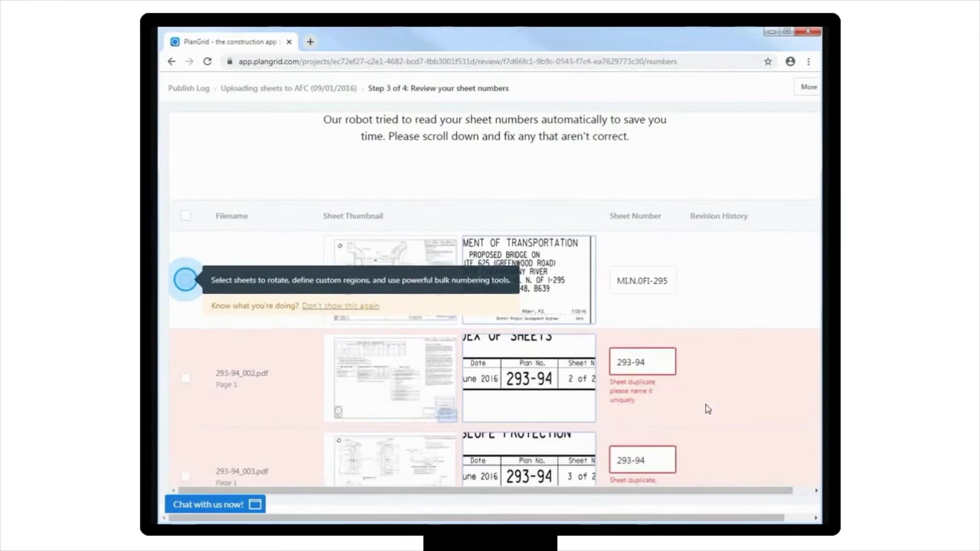
scroll(708, 409, "down", 1)
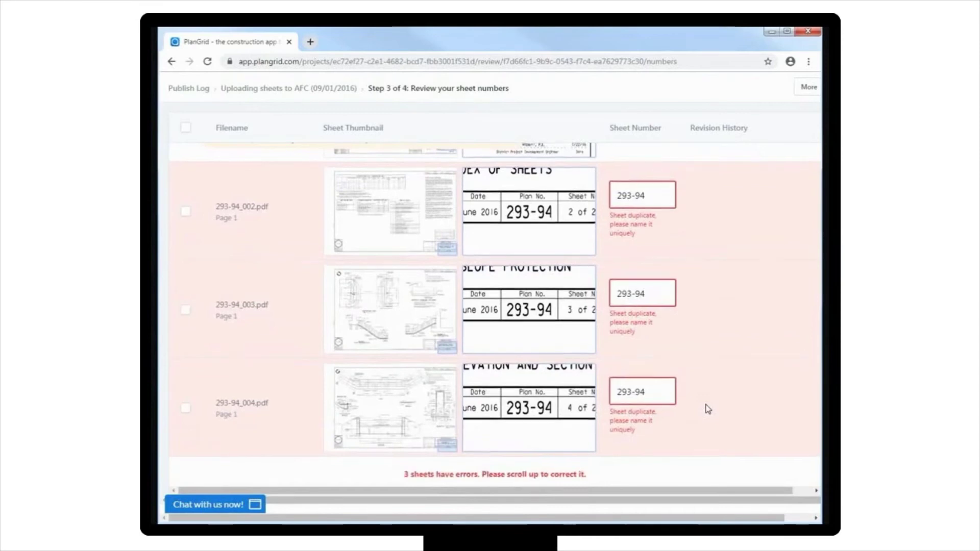
scroll(708, 409, "up", 2)
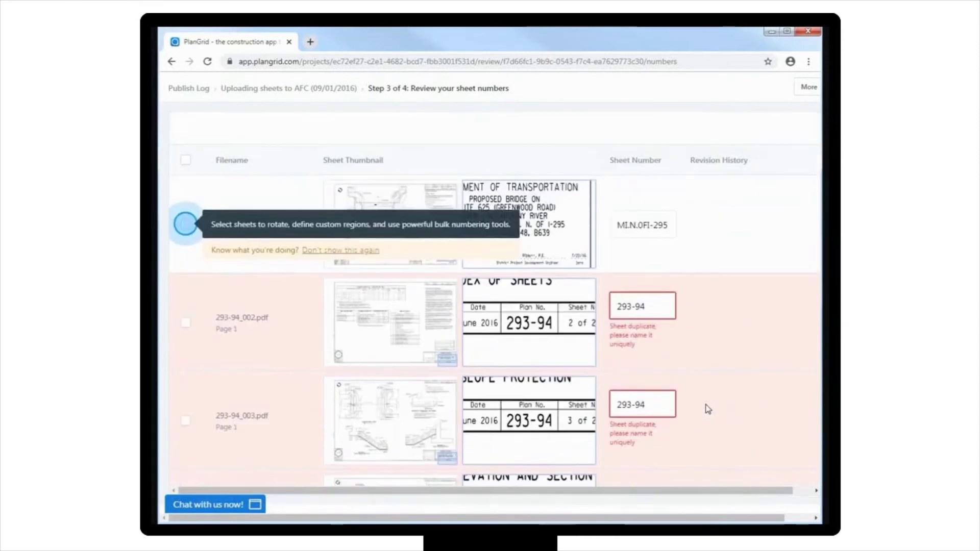
left_click(669, 225)
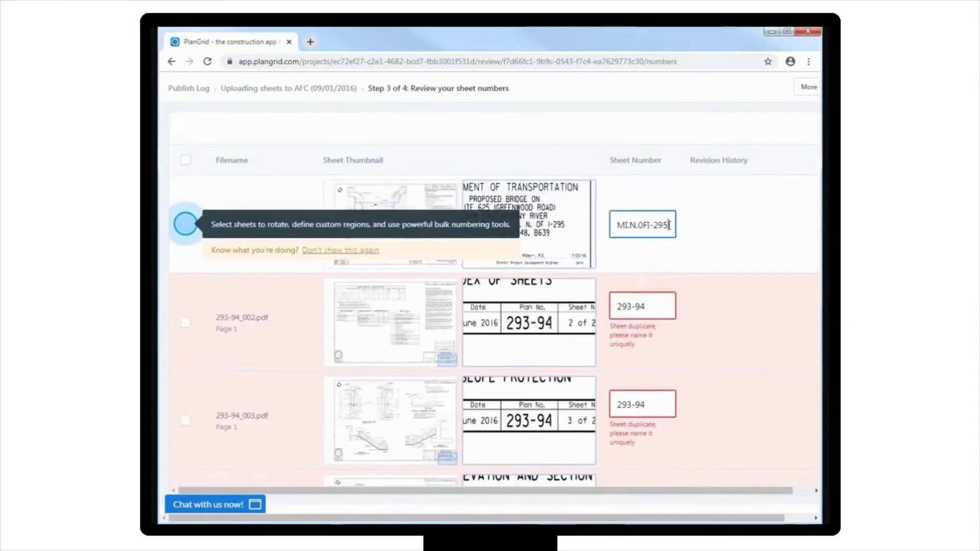
left_click_drag(669, 225, 617, 223)
key("BackSpace")
type("T")
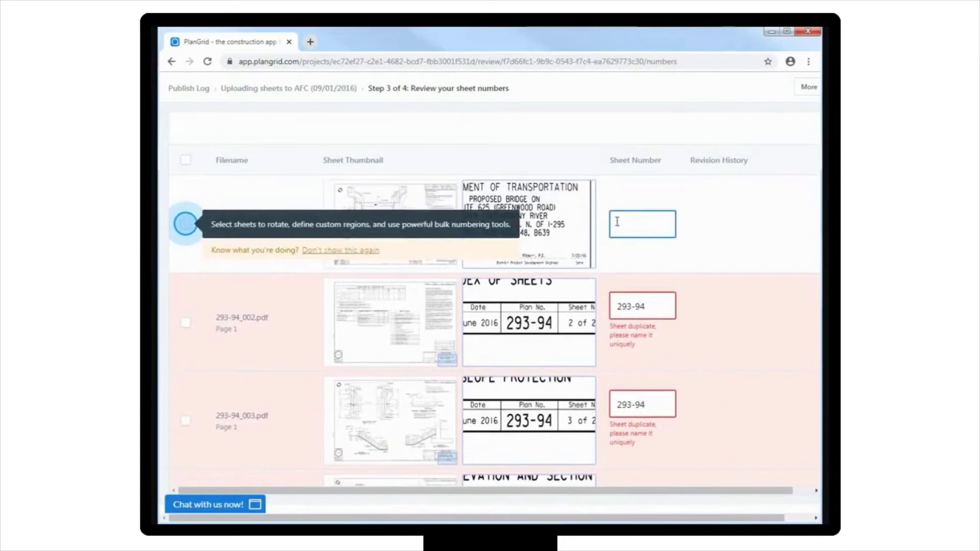
type("B-1")
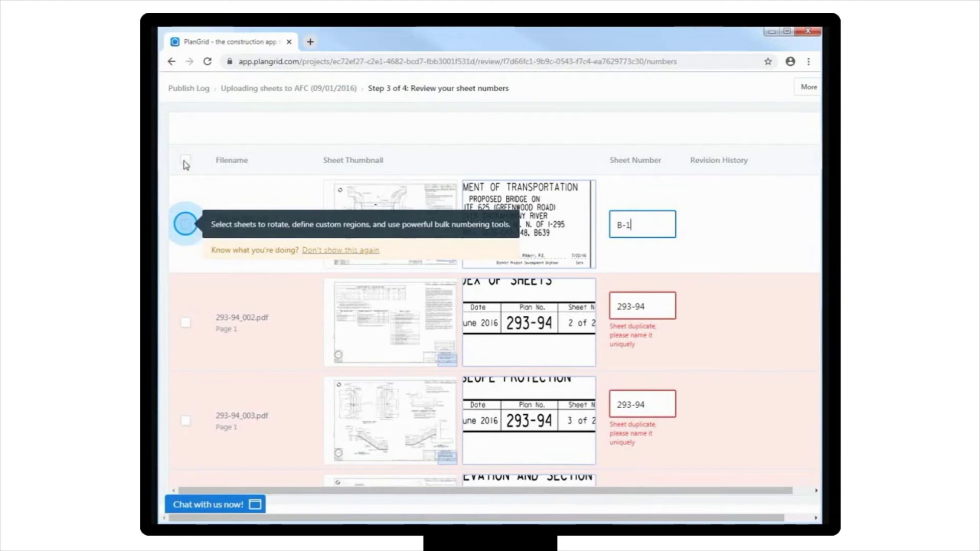
- Set all four sheet numbers to their PDF file names, e.g. 293-94_001
left_click(185, 161)
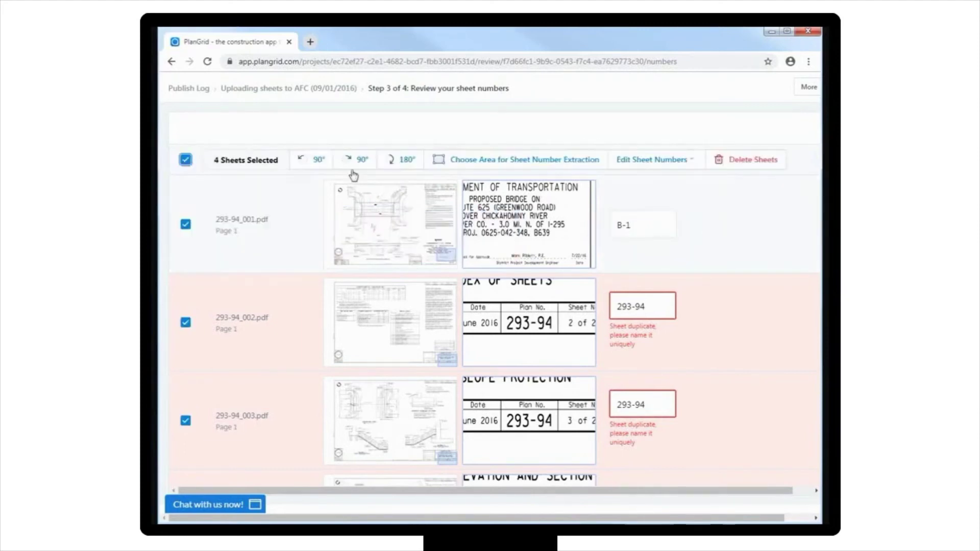
left_click(689, 162)
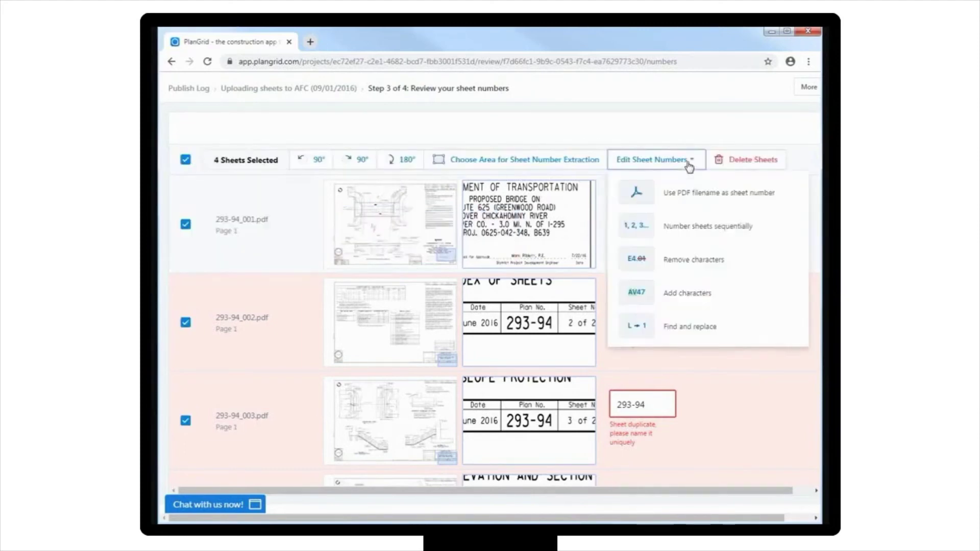
left_click(696, 202)
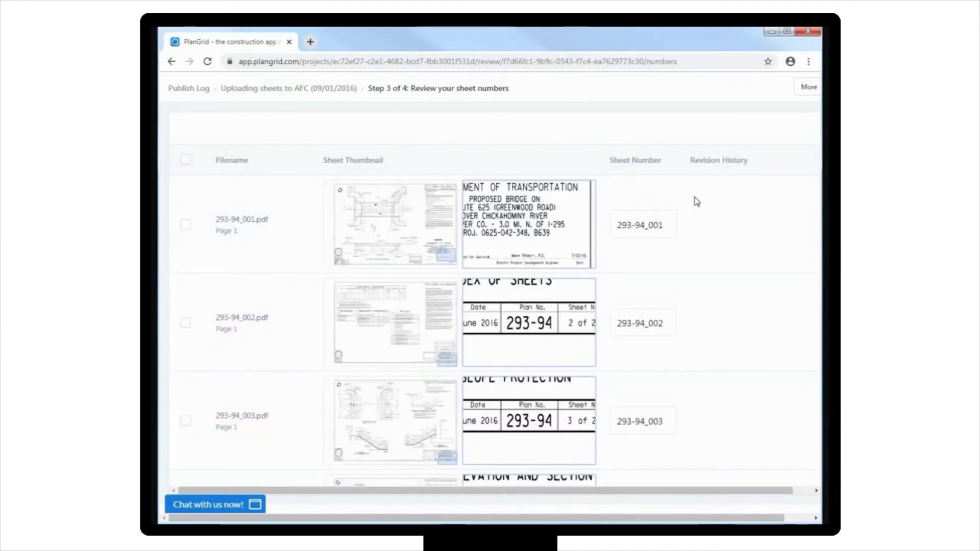
left_click(186, 162)
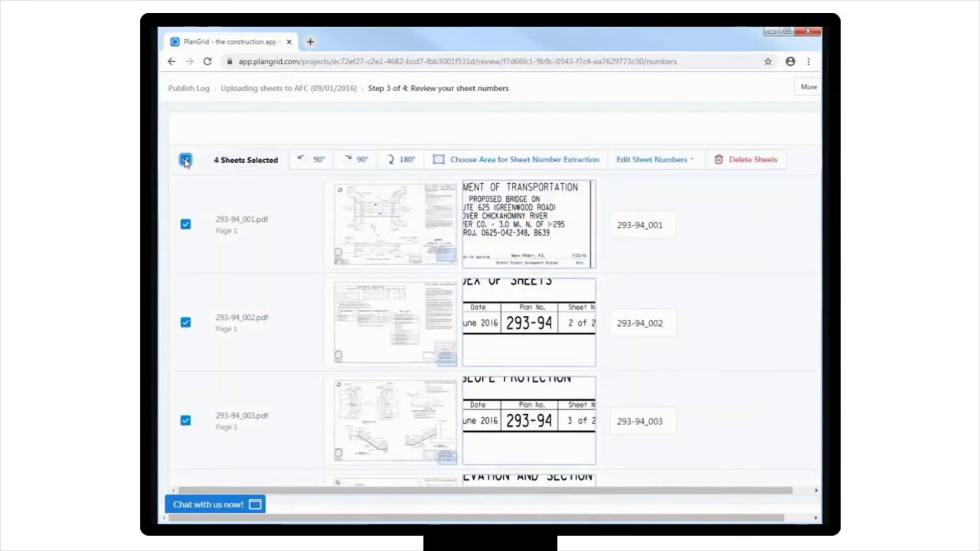
left_click(693, 162)
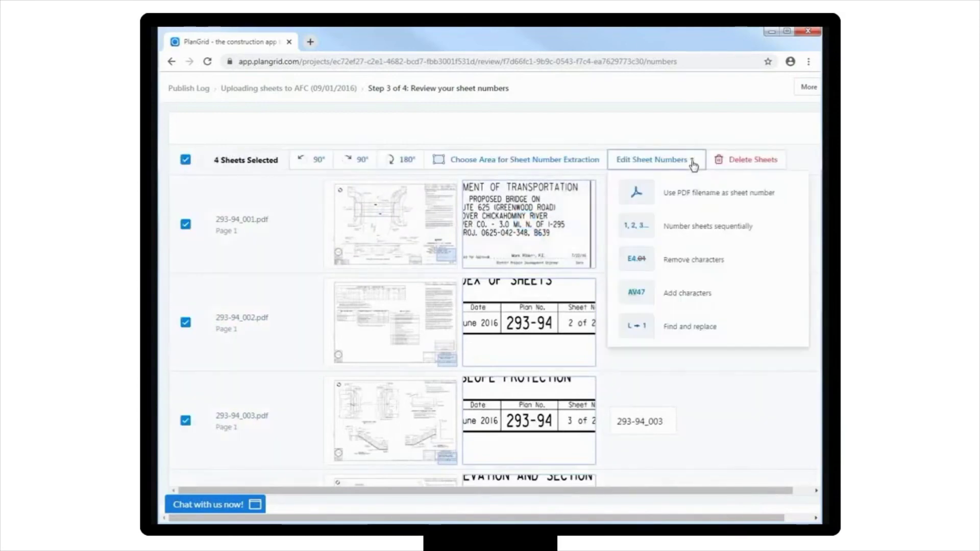
- Remove the first 9 characters from the left of every sheet number
left_click(711, 263)
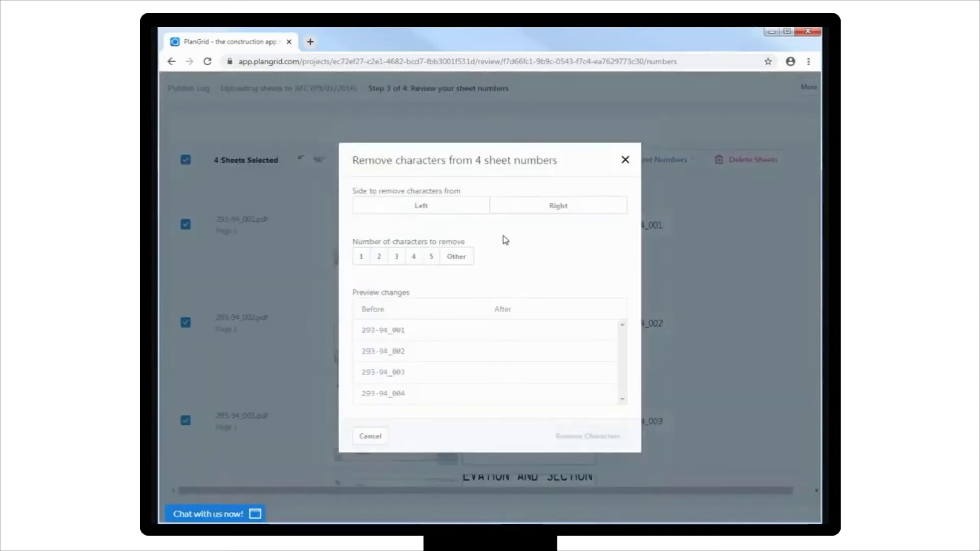
left_click(462, 207)
left_click(462, 257)
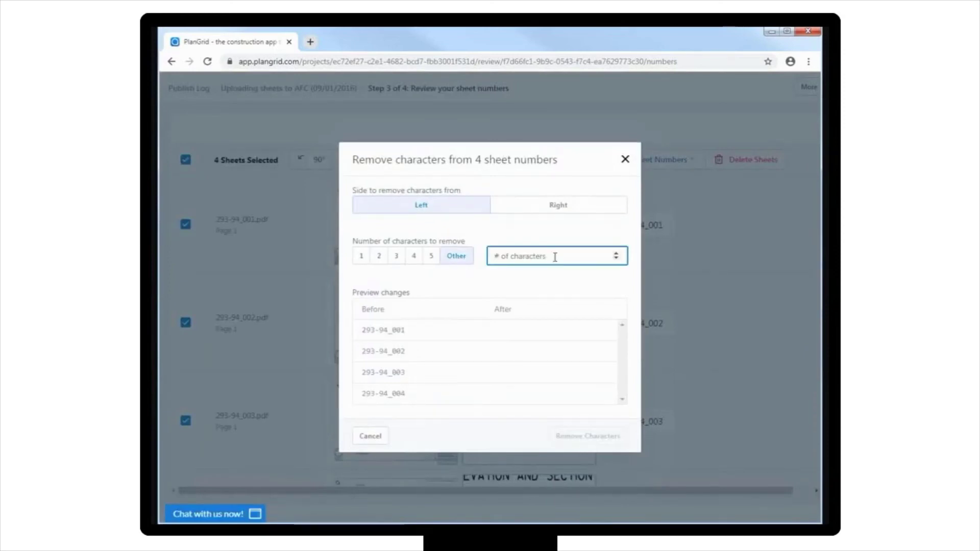
type("9")
left_click(569, 438)
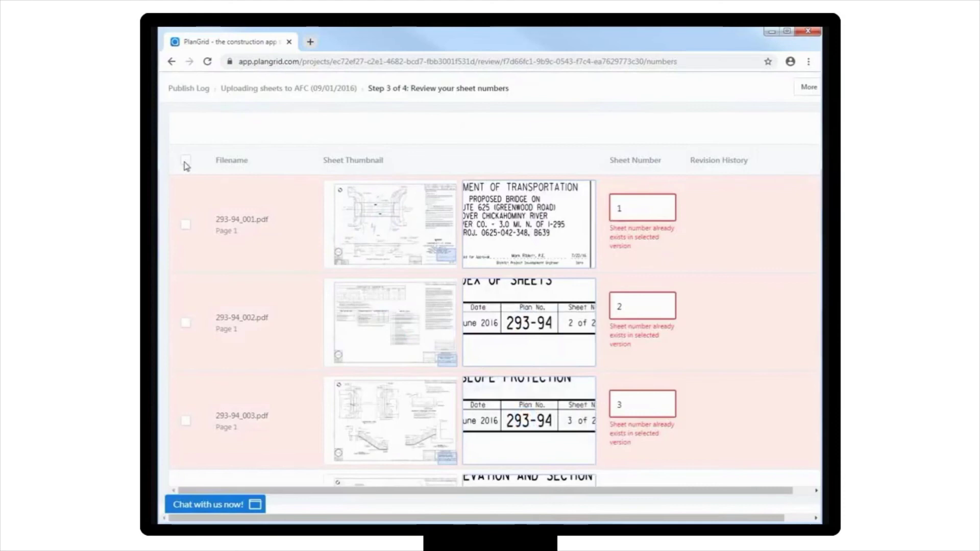
- Add the prefix 'B-' to the left of all four sheet numbers
left_click(185, 160)
left_click(684, 160)
left_click(679, 292)
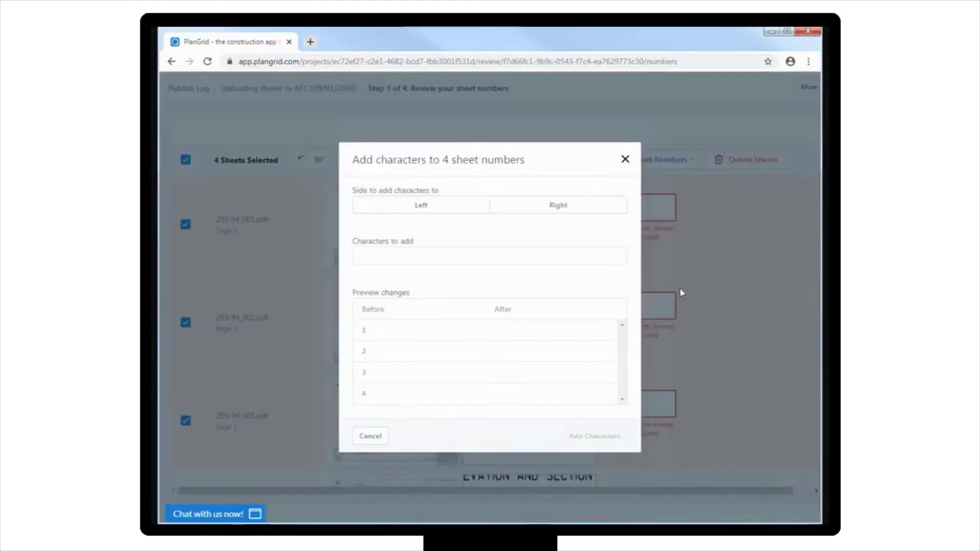
left_click(461, 209)
left_click(462, 255)
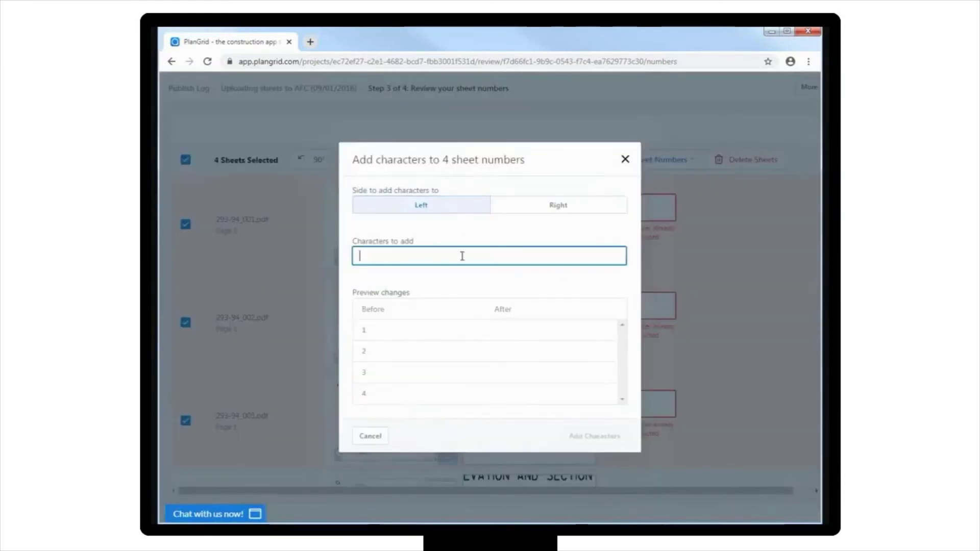
type("B-")
left_click(581, 437)
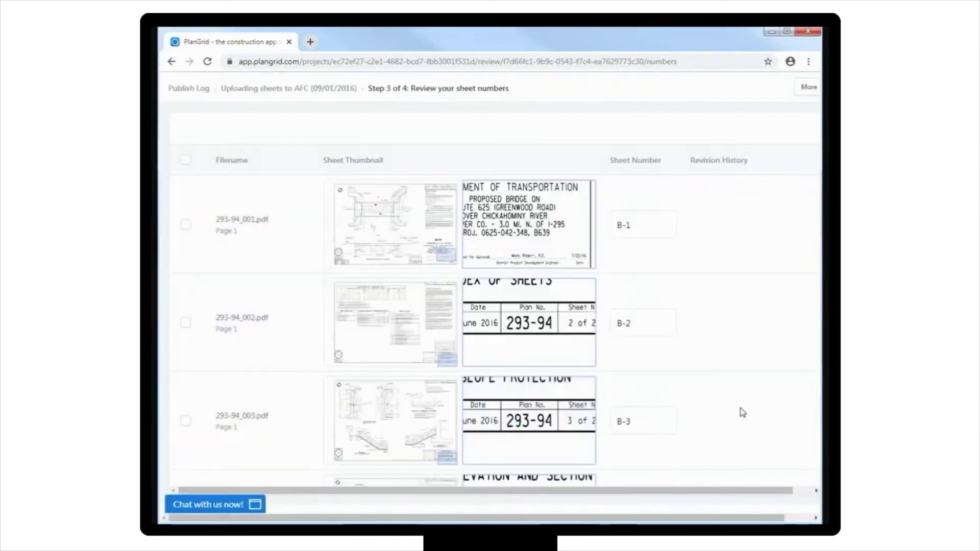
- Confirm sheet numbers B-1 to B-4 are correct and advance to step 4 of 4
scroll(743, 412, "down", 4)
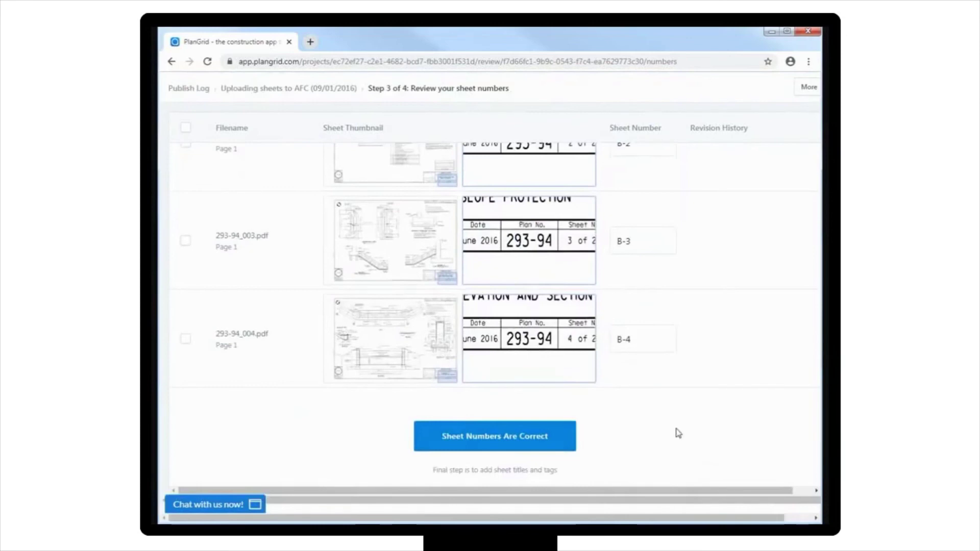
left_click(565, 447)
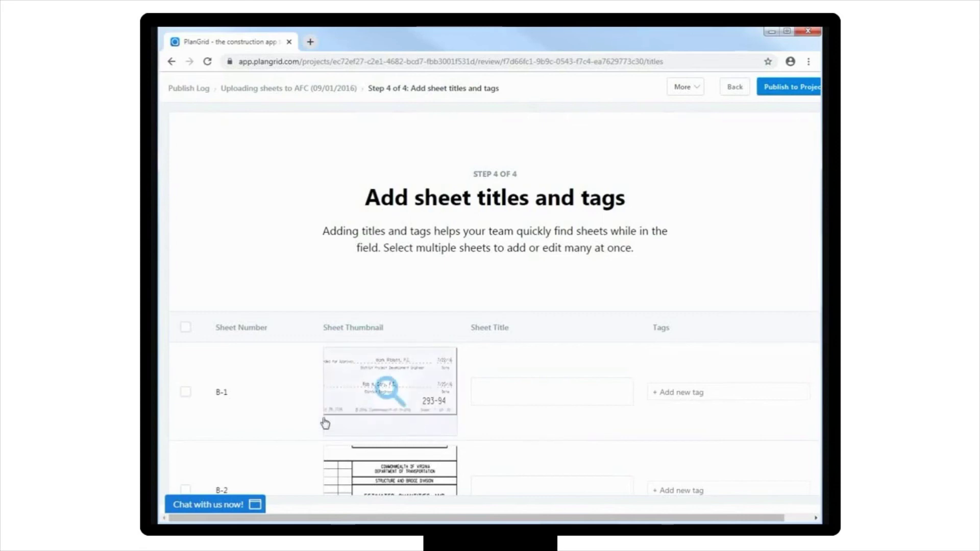
- Select sheet B-1, preview the title and tag editors, then show its existing tag suggestions
left_click(186, 393)
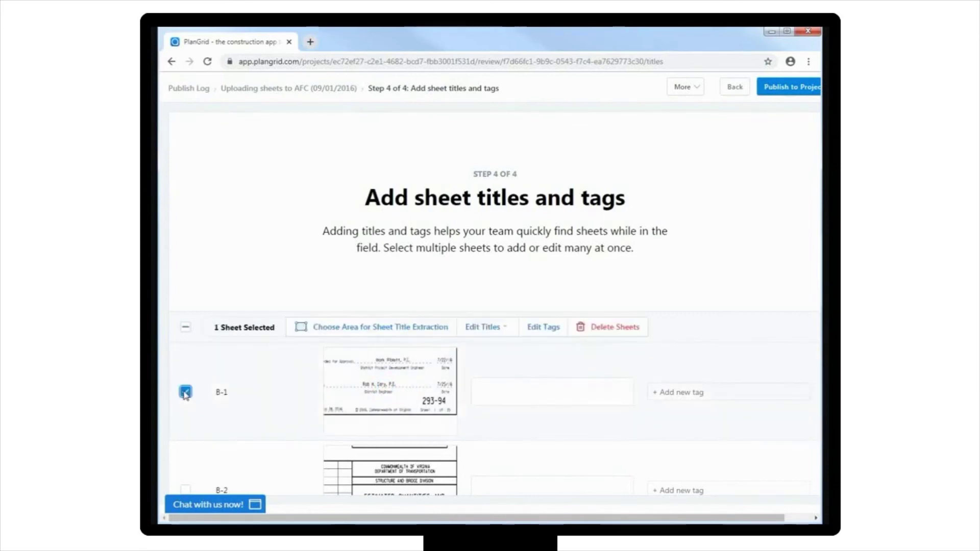
left_click(506, 329)
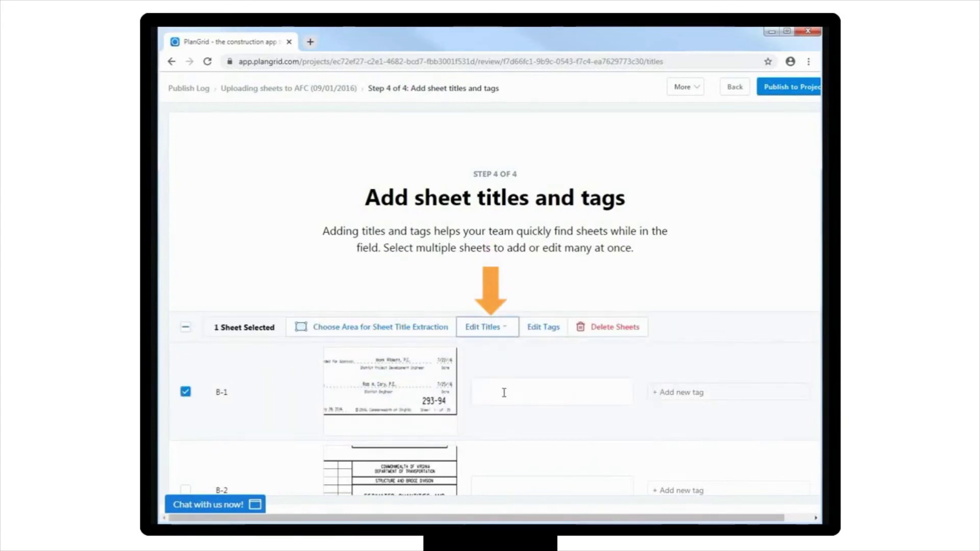
left_click(504, 392)
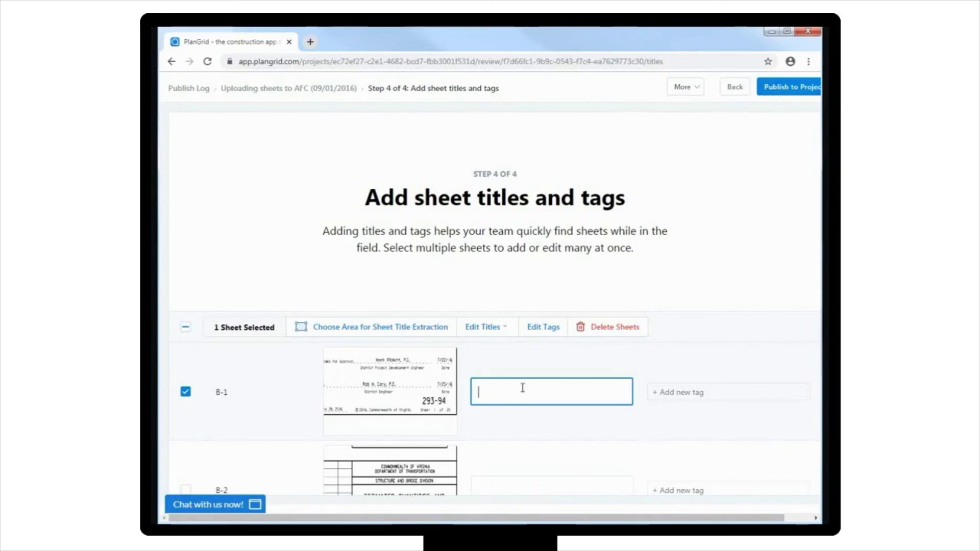
left_click(558, 329)
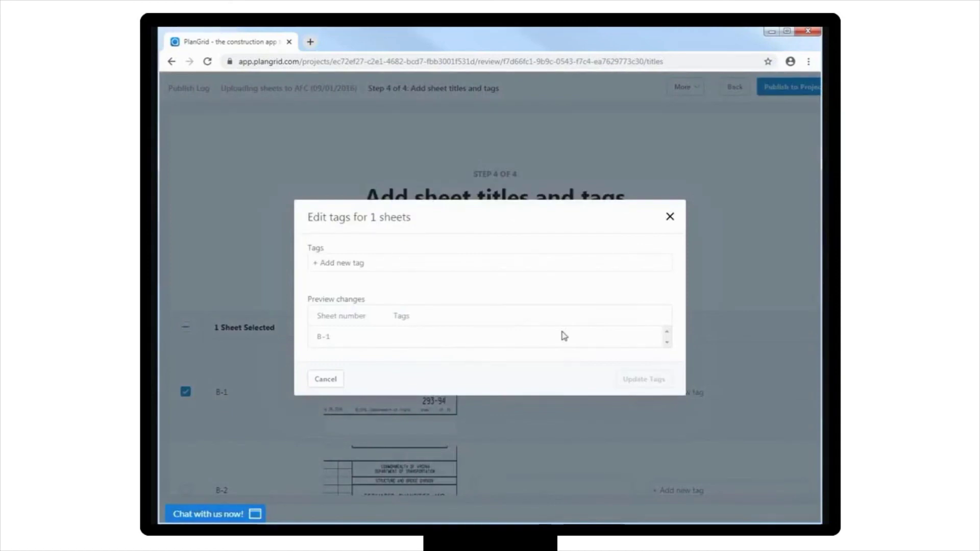
left_click(332, 378)
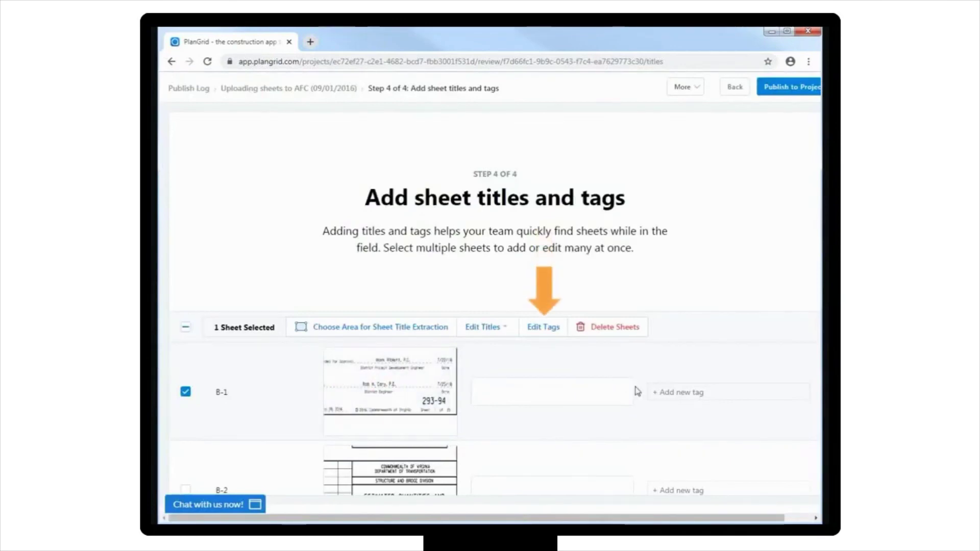
left_click(664, 392)
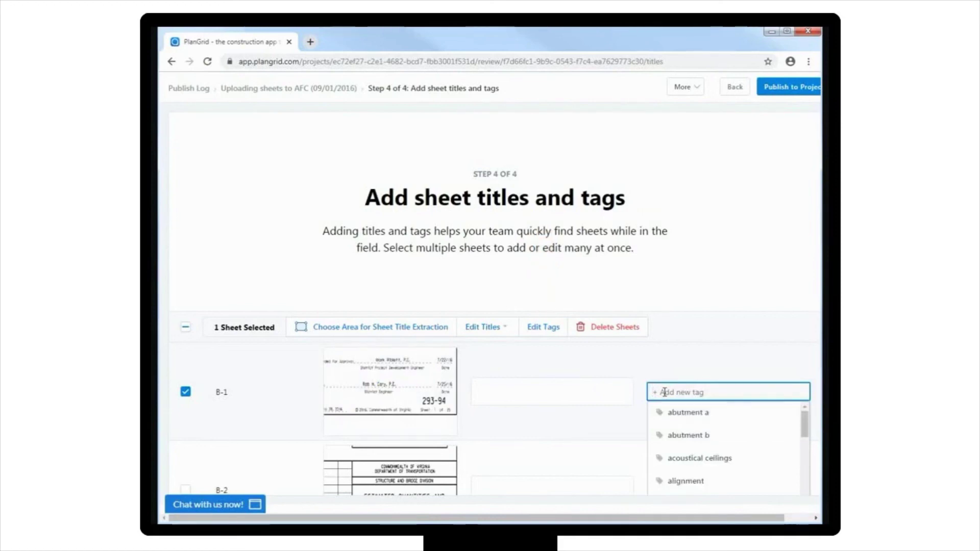
- Select all four sheets and apply the existing 'bridge' tag to them in bulk
left_click(186, 328)
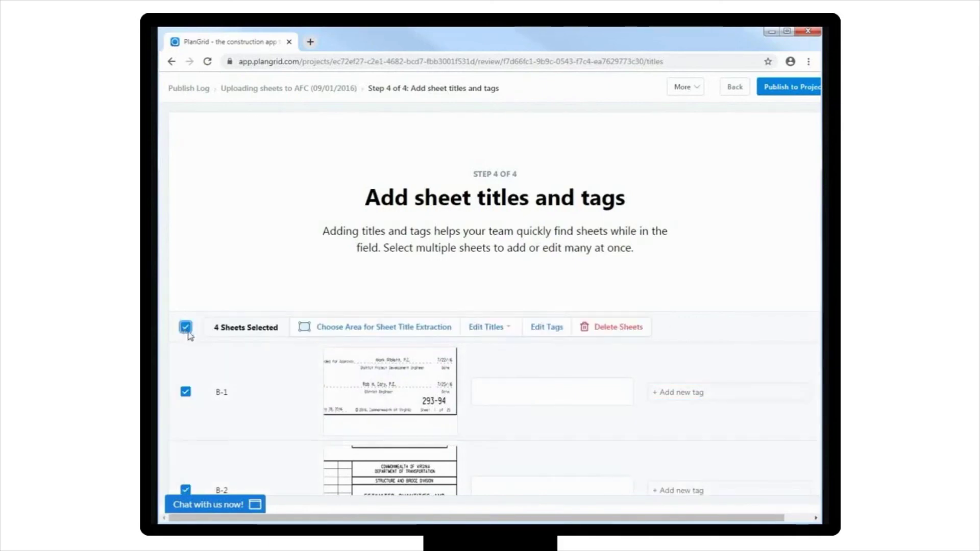
left_click(537, 328)
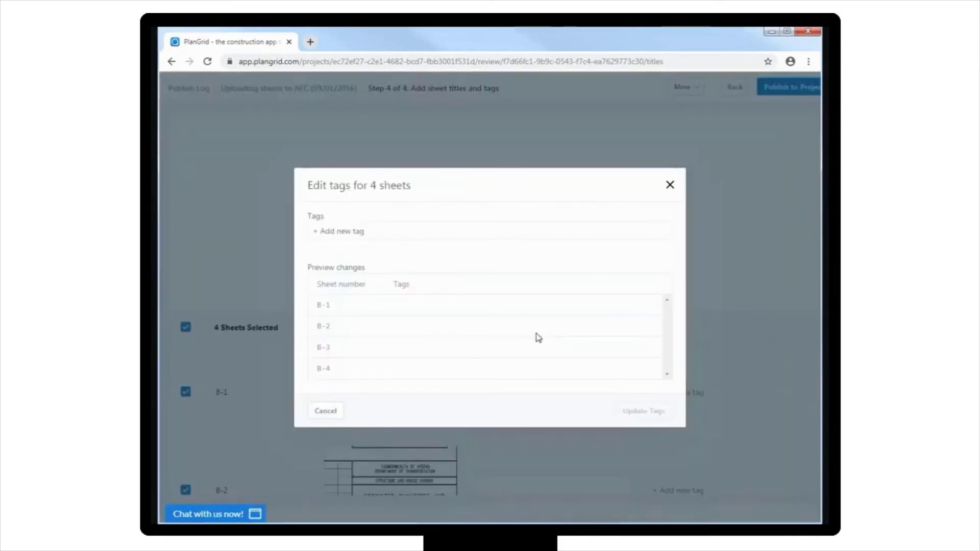
left_click(392, 232)
type("bridge")
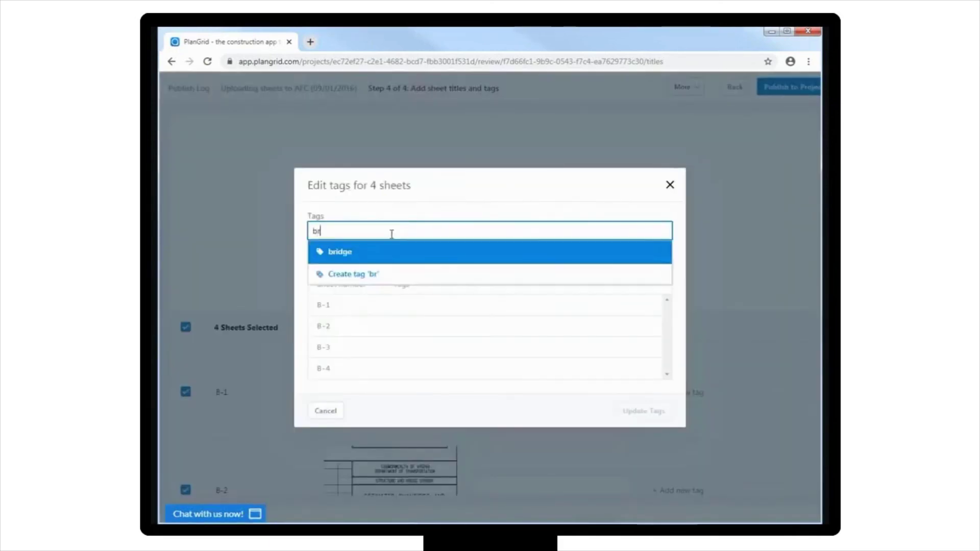
left_click(445, 257)
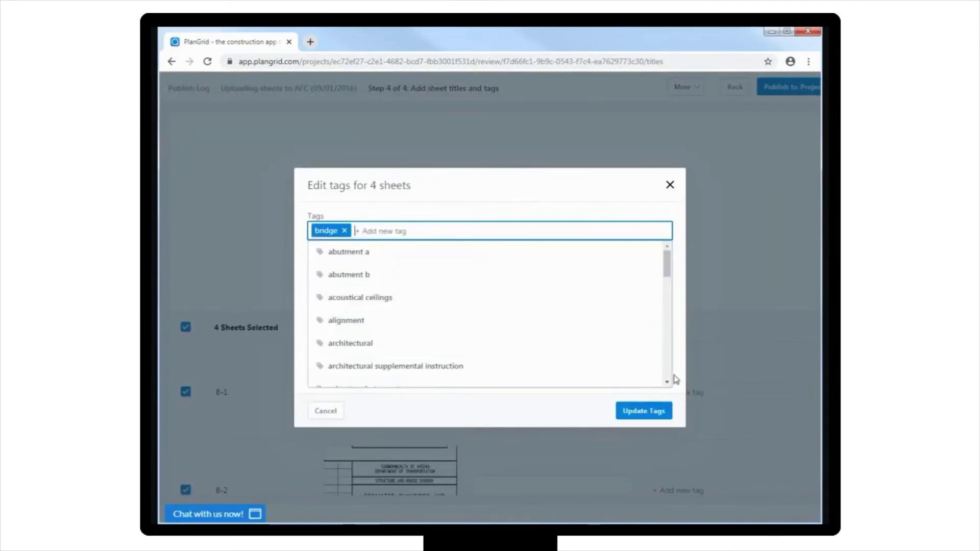
left_click(644, 411)
scroll(644, 414, "down", 3)
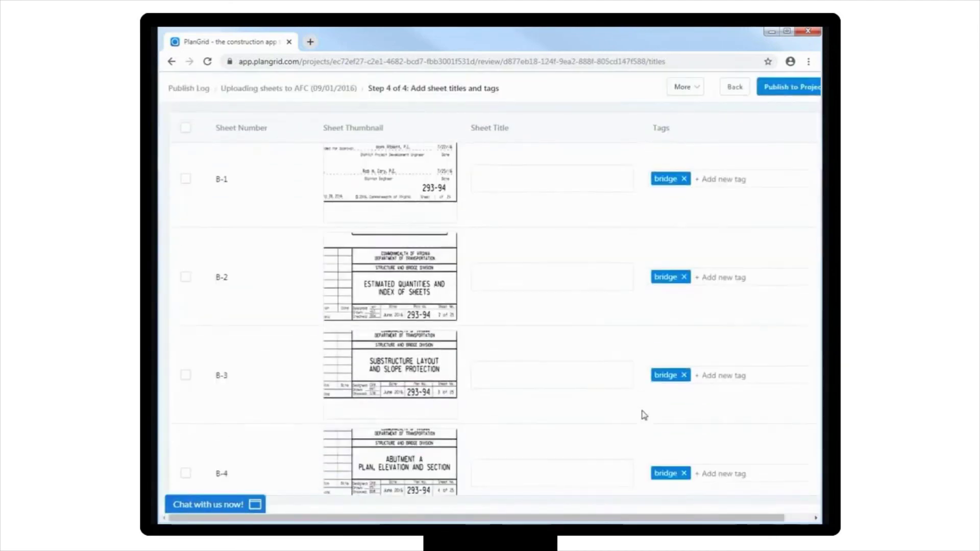
scroll(644, 414, "up", 3)
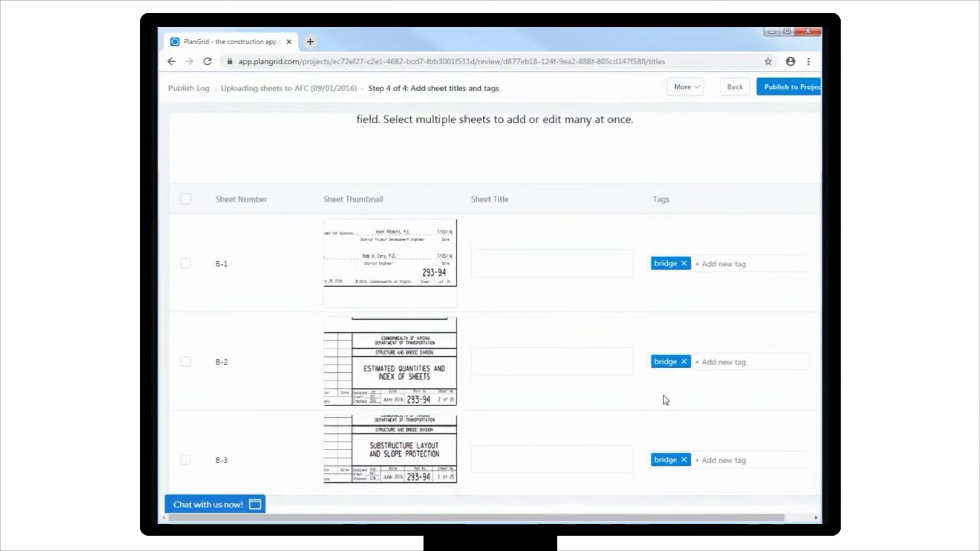
- Add general, quantities, substructure and abutment a tags, then publish the four sheets
left_click(717, 264)
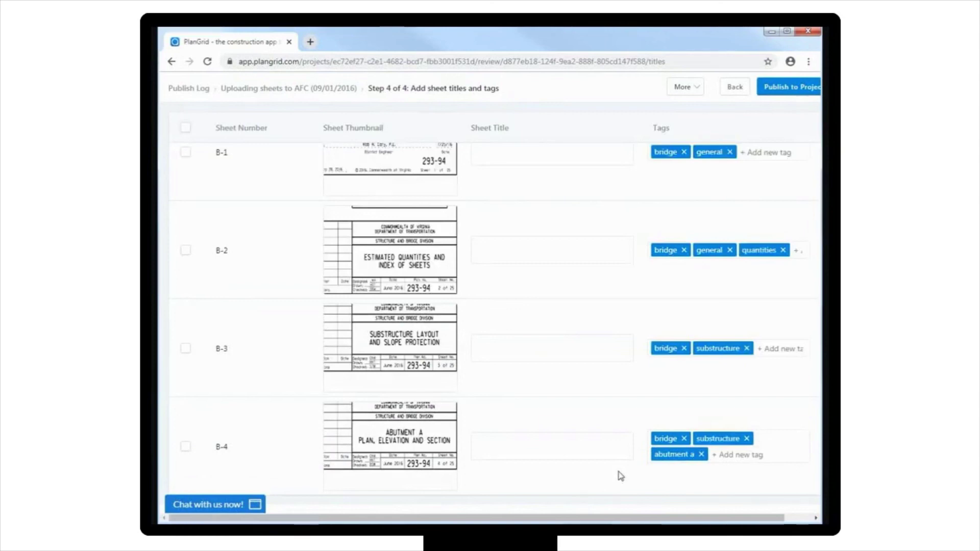
left_click(789, 94)
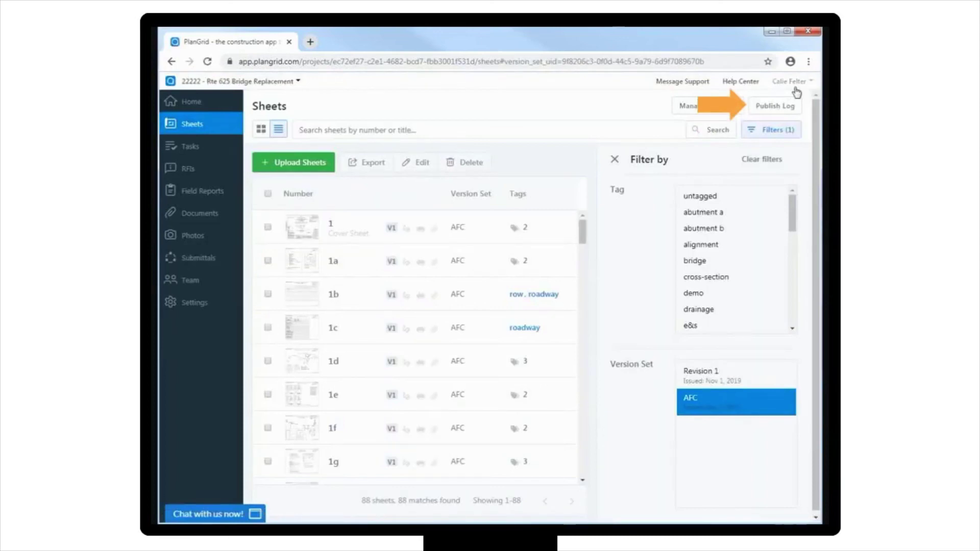
- Open the Publish Log to check the AFC upload's status
left_click(787, 108)
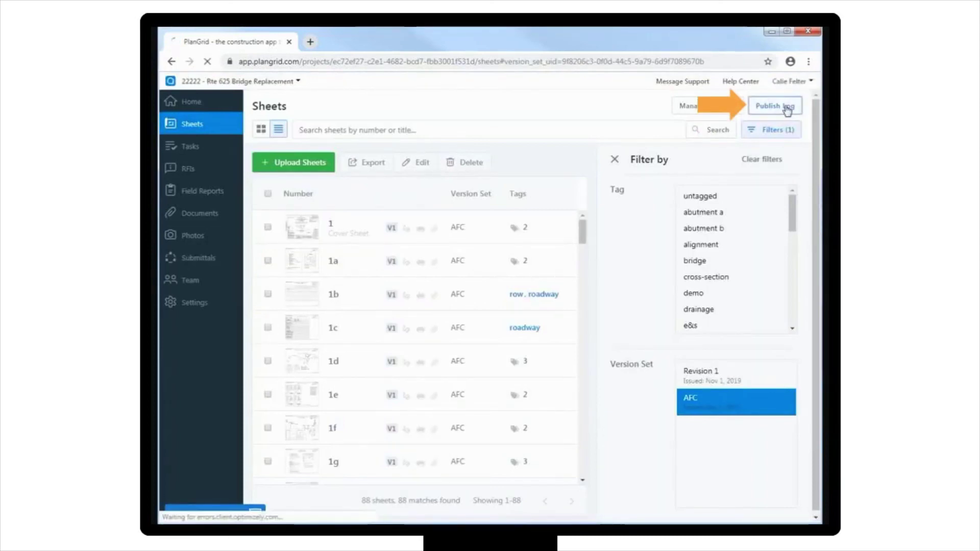